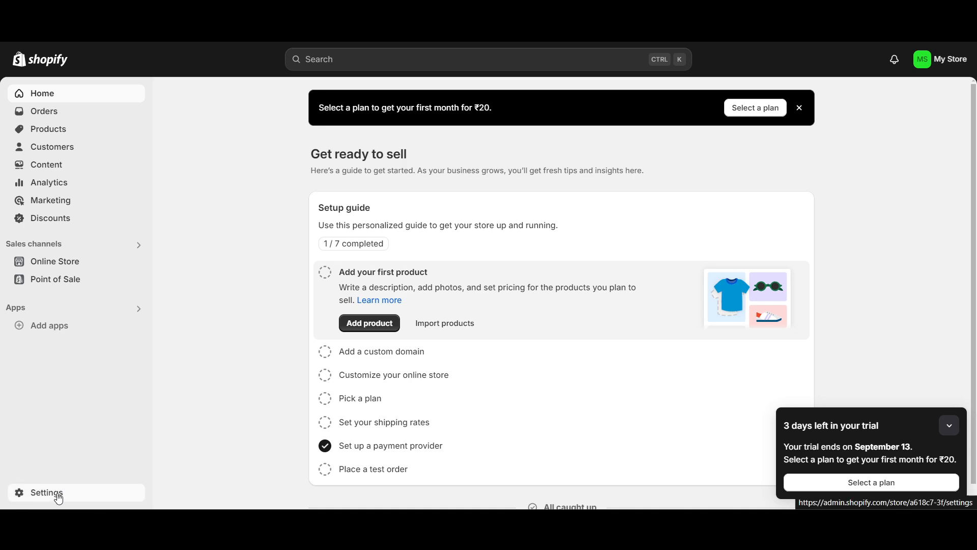
# Step: Open the Shopify App Store from the store's Apps and sales channels settings
pyautogui.click(57, 493)
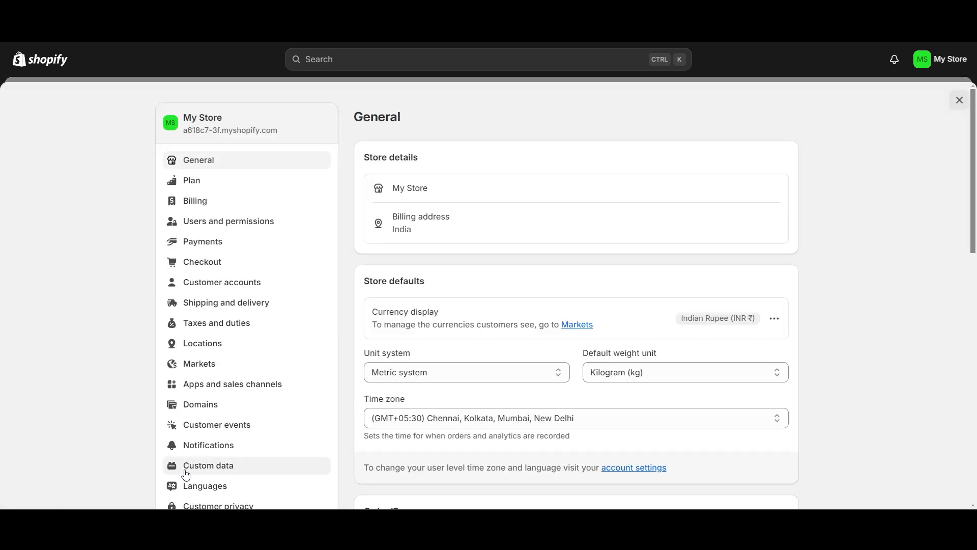
pyautogui.scroll(-2, 193, 468)
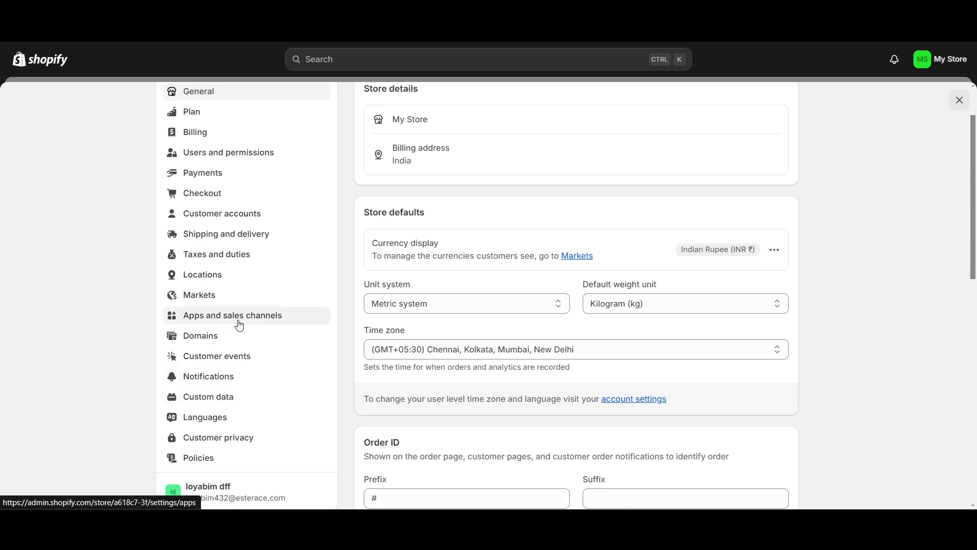
pyautogui.click(240, 323)
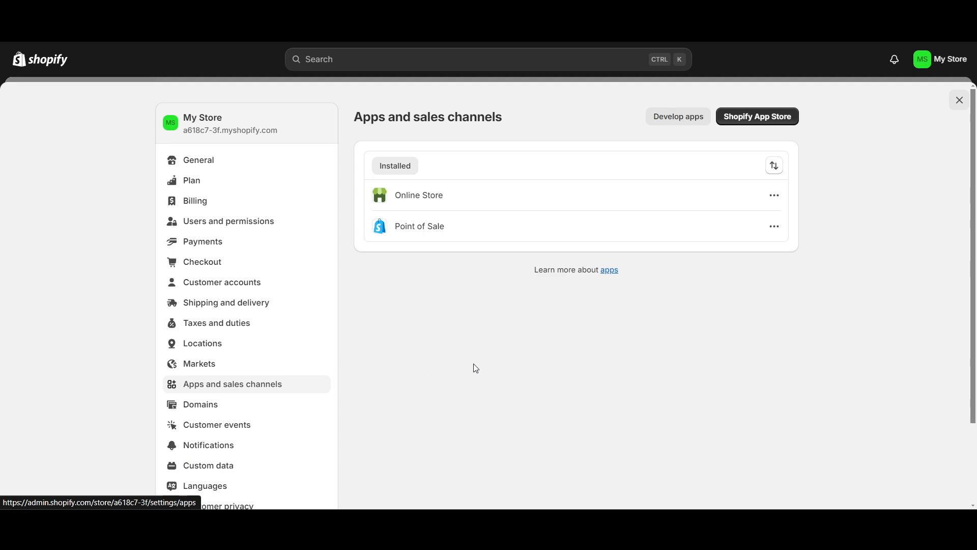
pyautogui.click(744, 123)
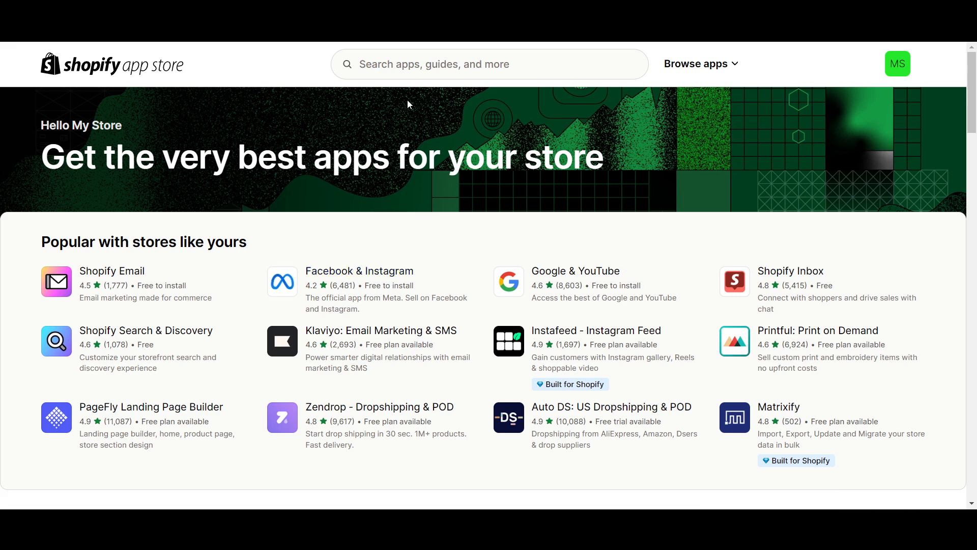
# Step: Search the app store for "facebbok"
pyautogui.click(416, 53)
pyautogui.write('facebbok')
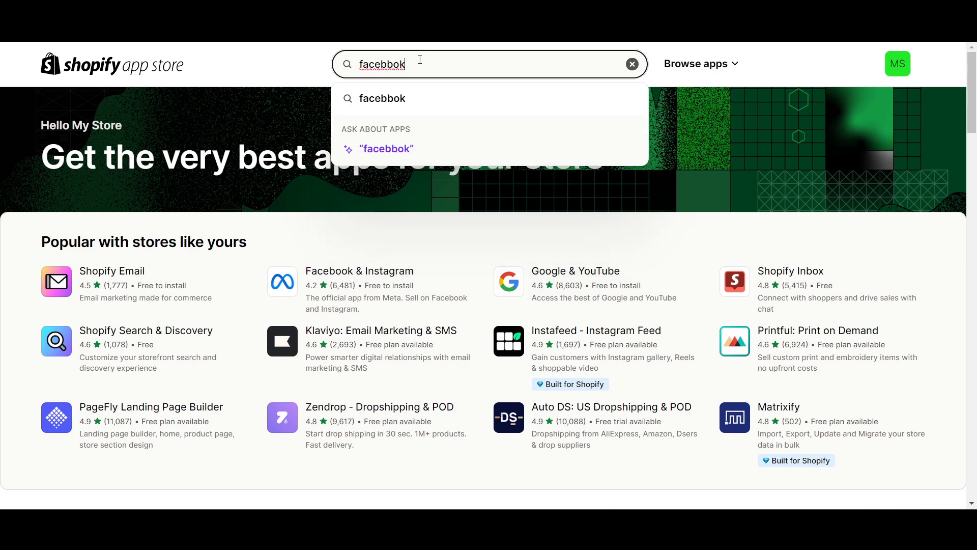
pyautogui.press('Return')
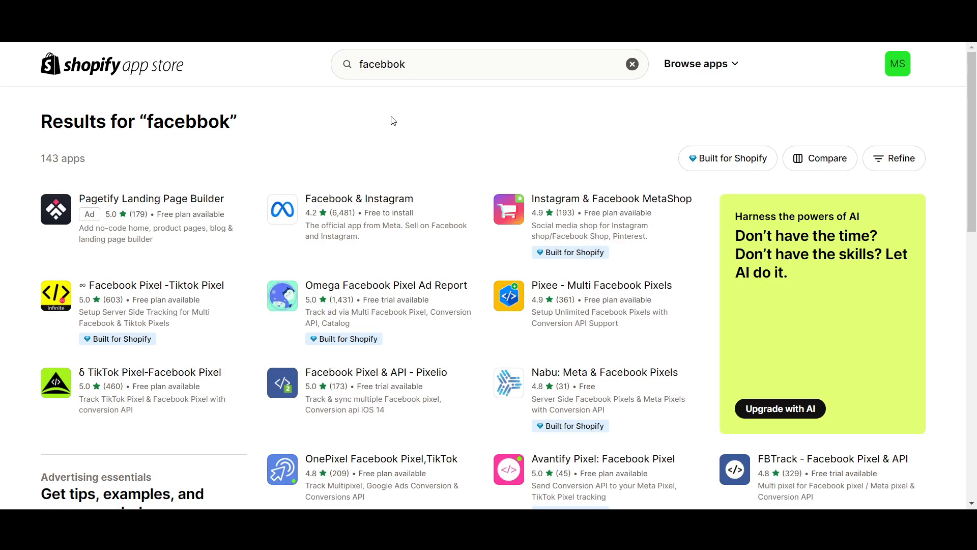
# Step: Install Meta's Facebook & Instagram app on the store, accepting the data access it needs
pyautogui.click(375, 213)
pyautogui.click(166, 374)
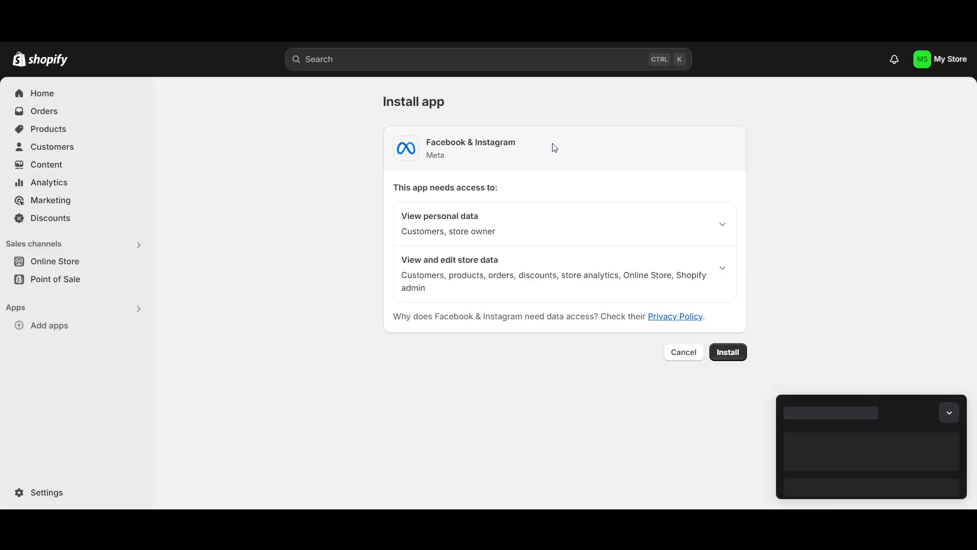
pyautogui.click(723, 357)
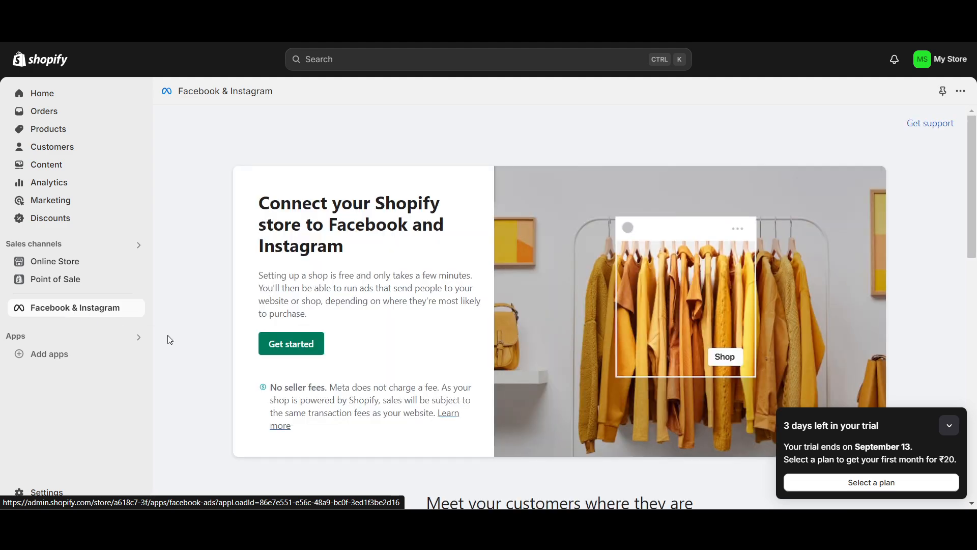
# Step: Examine the Facebook & Instagram app's intro page and the product comparison between the Shop and ads and Ads only setups
pyautogui.scroll(-3, 220, 372)
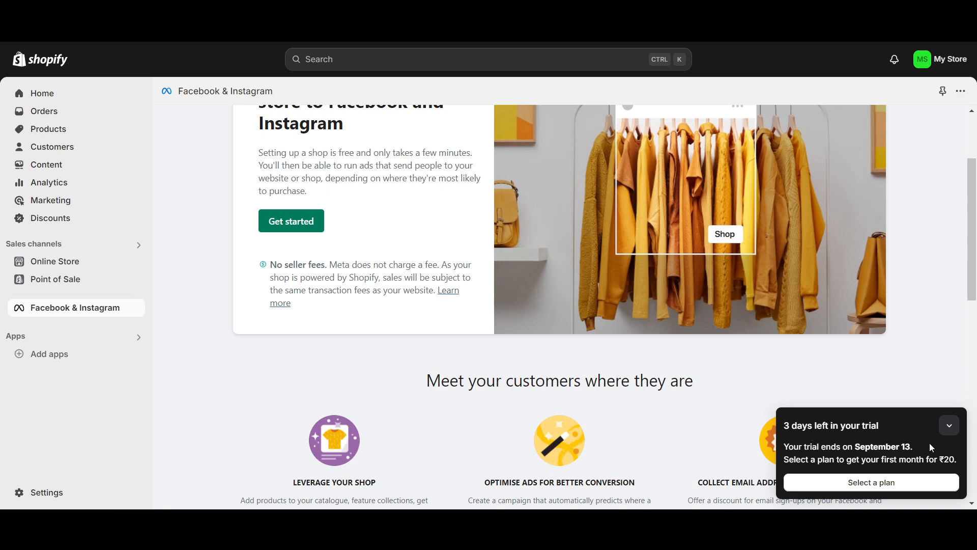
pyautogui.click(949, 426)
pyautogui.scroll(-9, 579, 443)
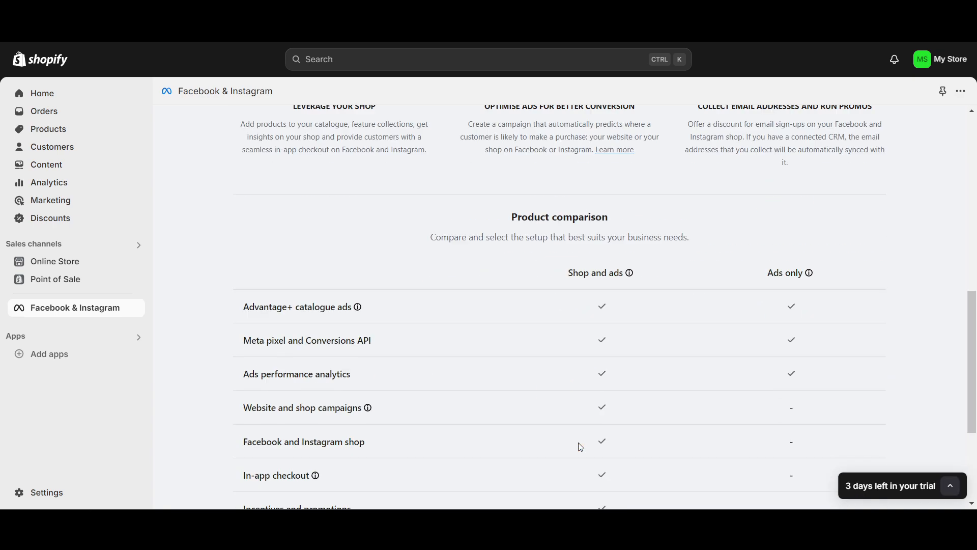
pyautogui.scroll(10, 580, 445)
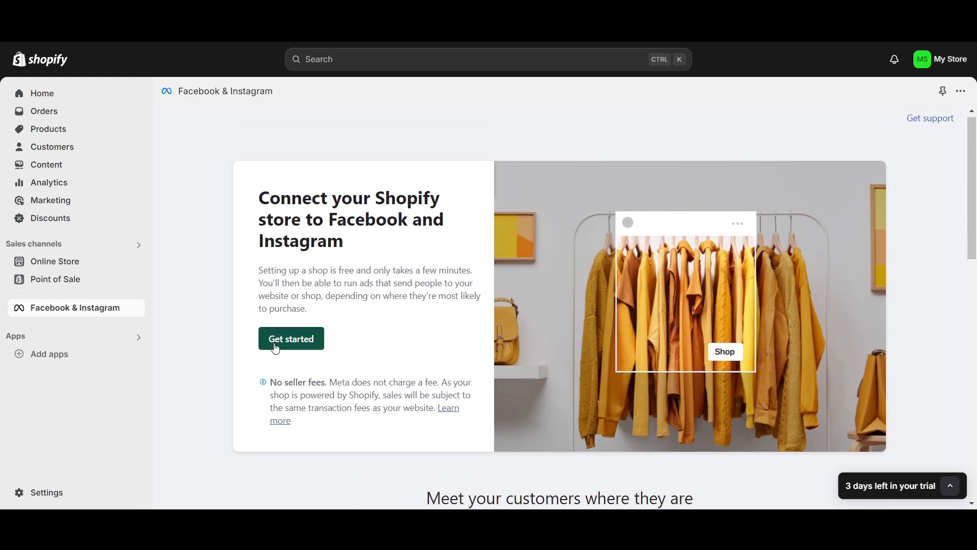
pyautogui.scroll(-3, 300, 356)
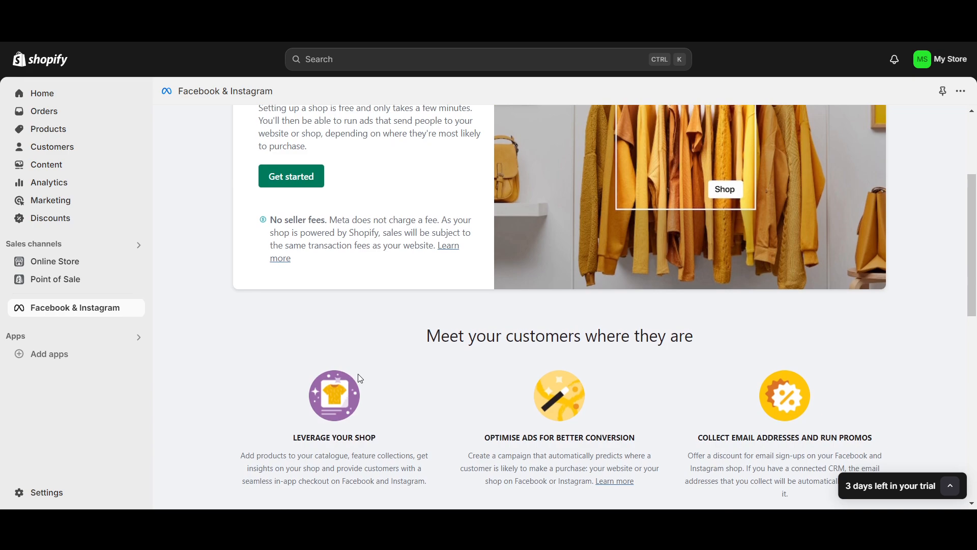
pyautogui.scroll(-10, 360, 379)
pyautogui.scroll(3, 361, 378)
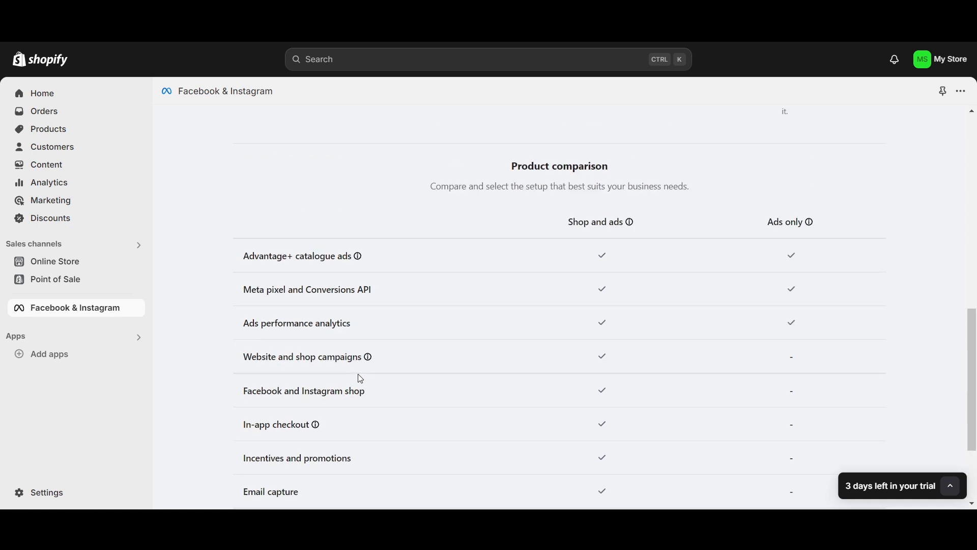
pyautogui.scroll(-3, 360, 379)
pyautogui.scroll(1, 361, 378)
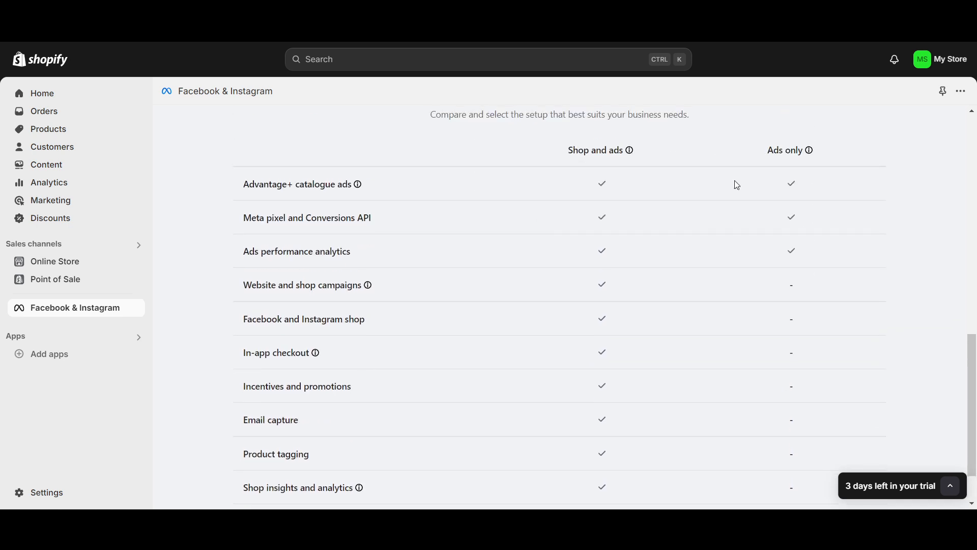
pyautogui.scroll(-1, 687, 267)
pyautogui.scroll(1, 687, 267)
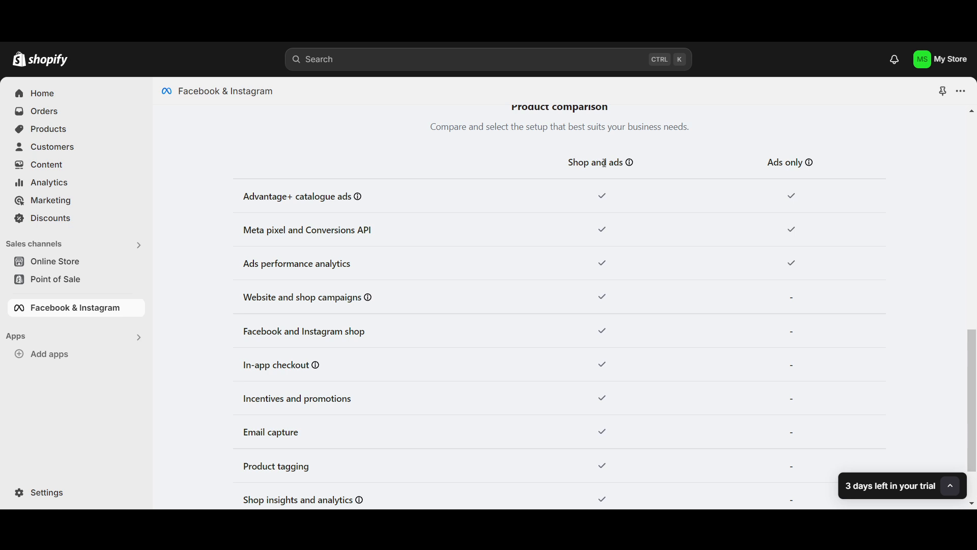
pyautogui.moveTo(627, 164)
pyautogui.scroll(-2, 685, 305)
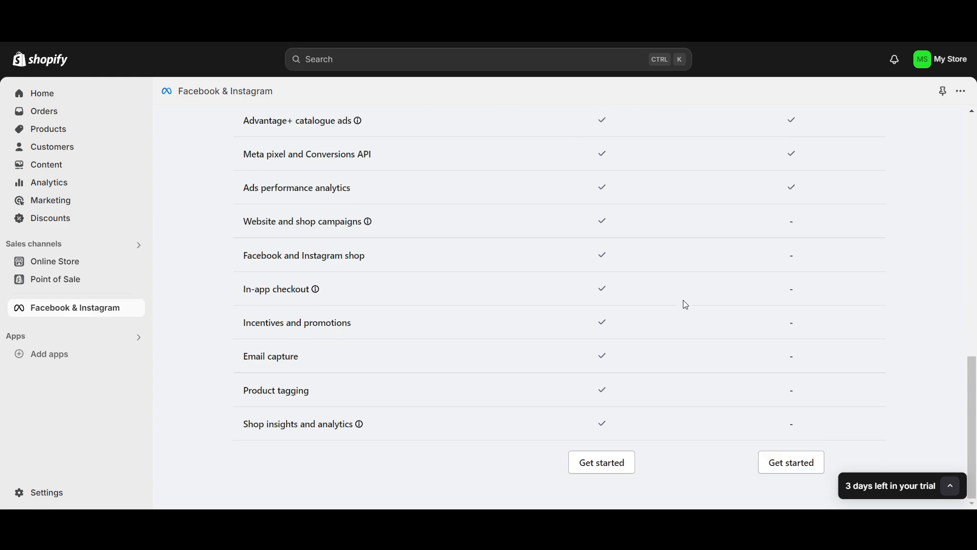
pyautogui.scroll(2, 686, 305)
pyautogui.scroll(-2, 686, 305)
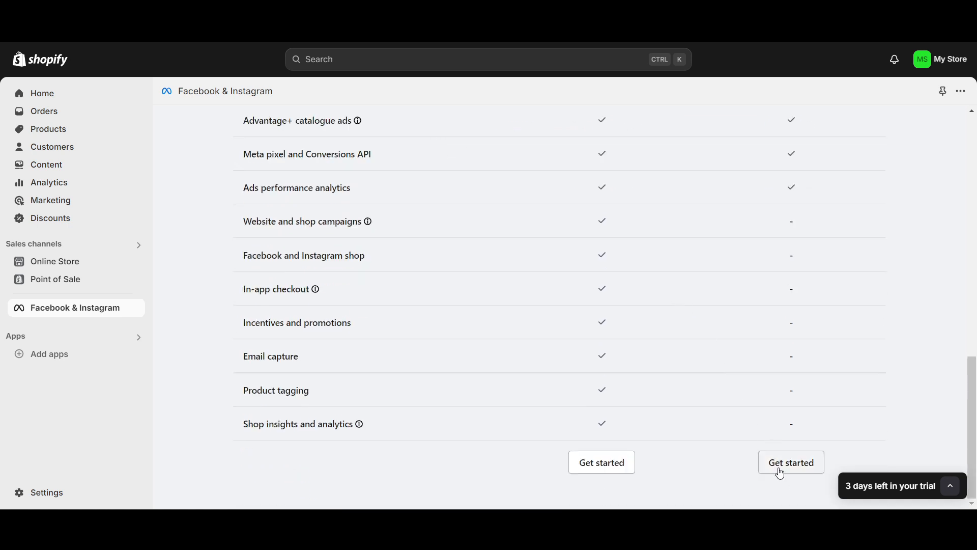
pyautogui.scroll(3, 753, 305)
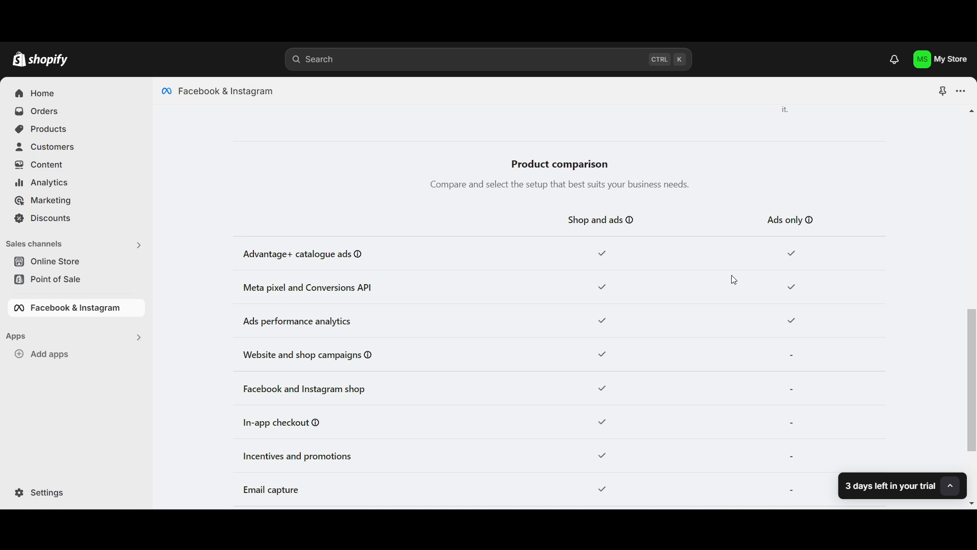
pyautogui.scroll(-3, 733, 279)
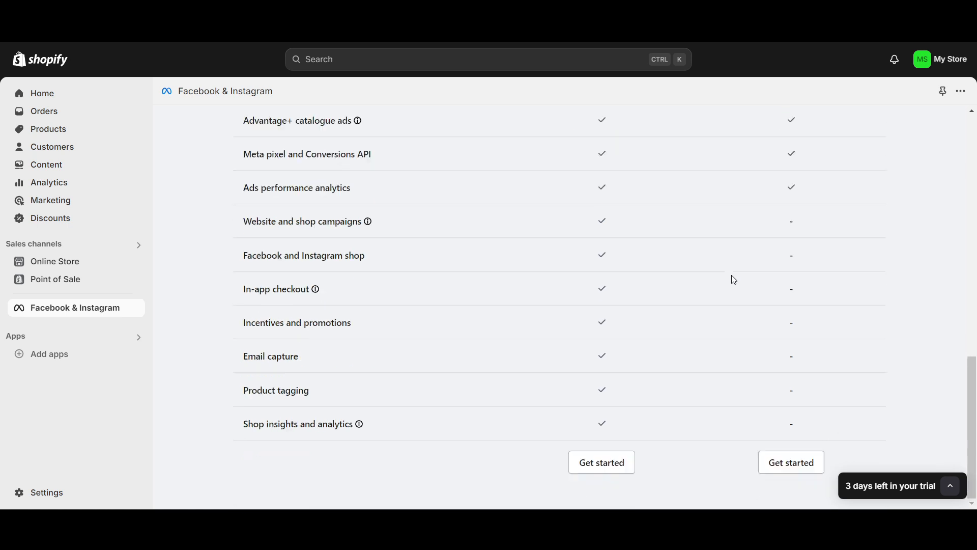
pyautogui.scroll(3, 753, 371)
pyautogui.scroll(-3, 763, 407)
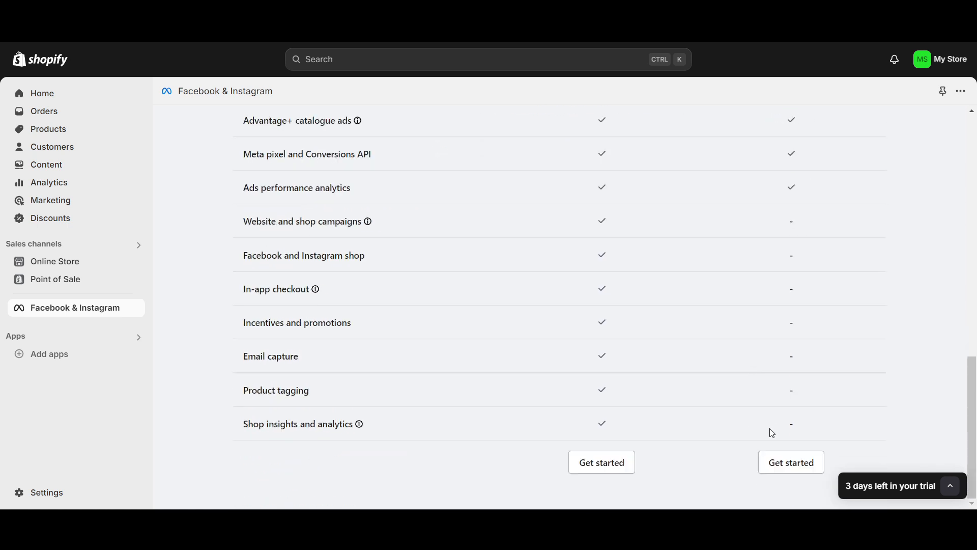
# Step: Start the Ads only setup and connect the previously used Facebook account
pyautogui.click(780, 464)
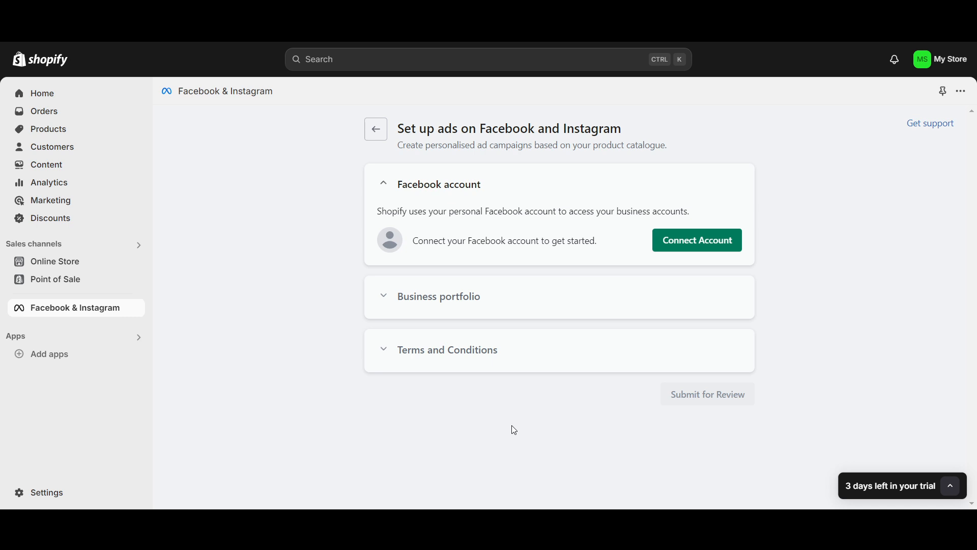
pyautogui.click(675, 253)
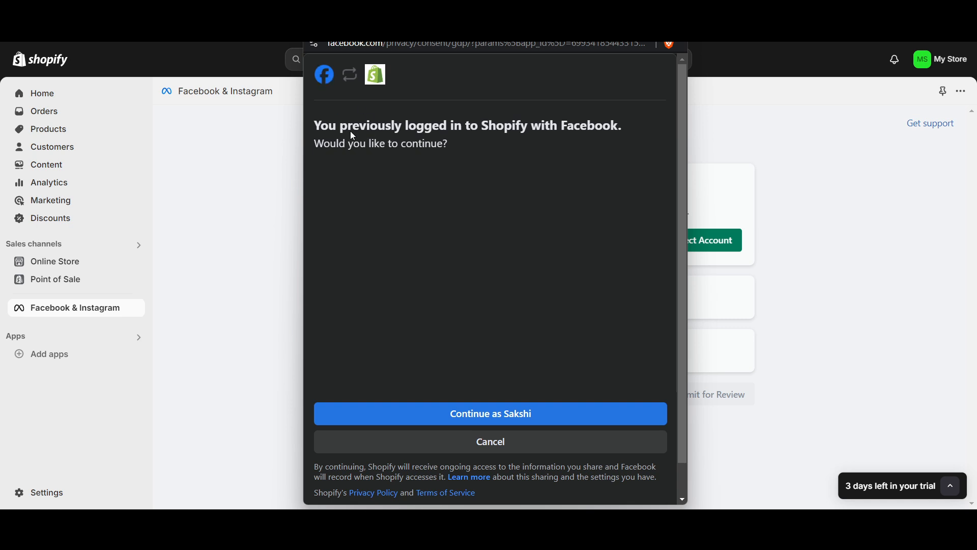
pyautogui.click(479, 413)
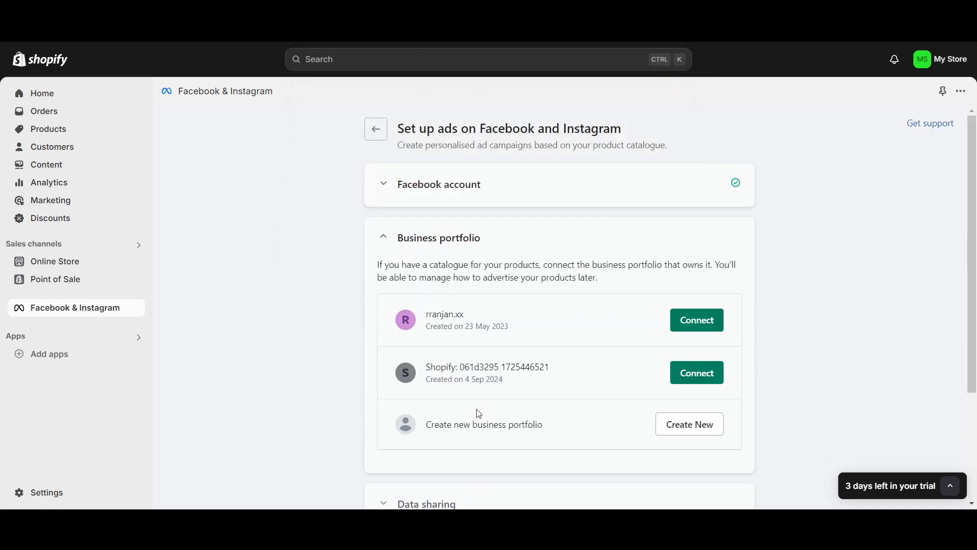
# Step: Create a new business portfolio for the ads setup instead of connecting an existing one
pyautogui.scroll(-2, 307, 368)
pyautogui.scroll(1, 305, 366)
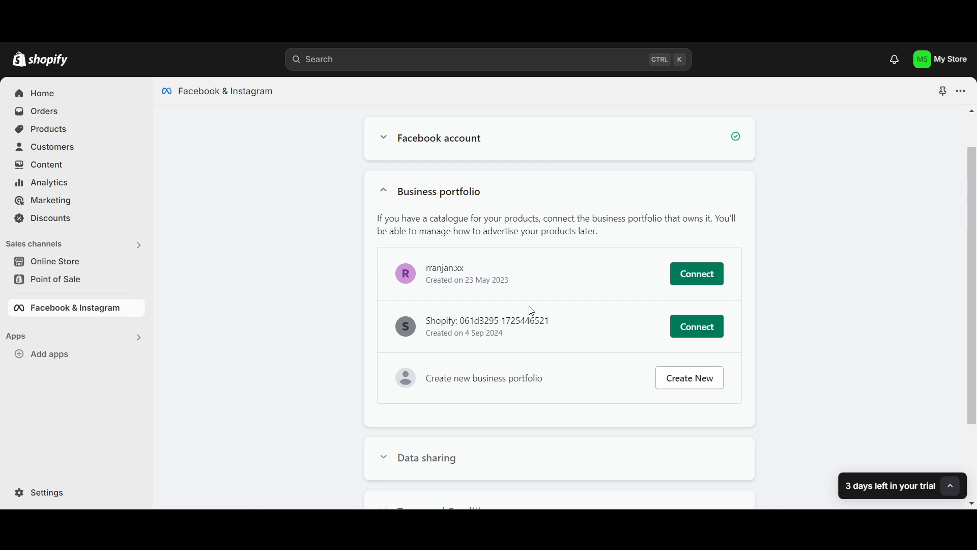
pyautogui.scroll(-1, 532, 310)
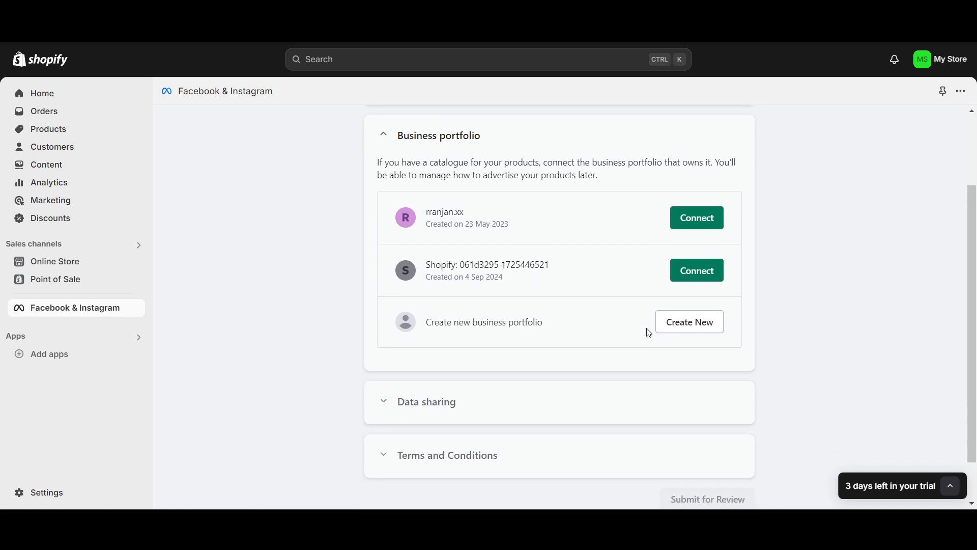
pyautogui.click(679, 321)
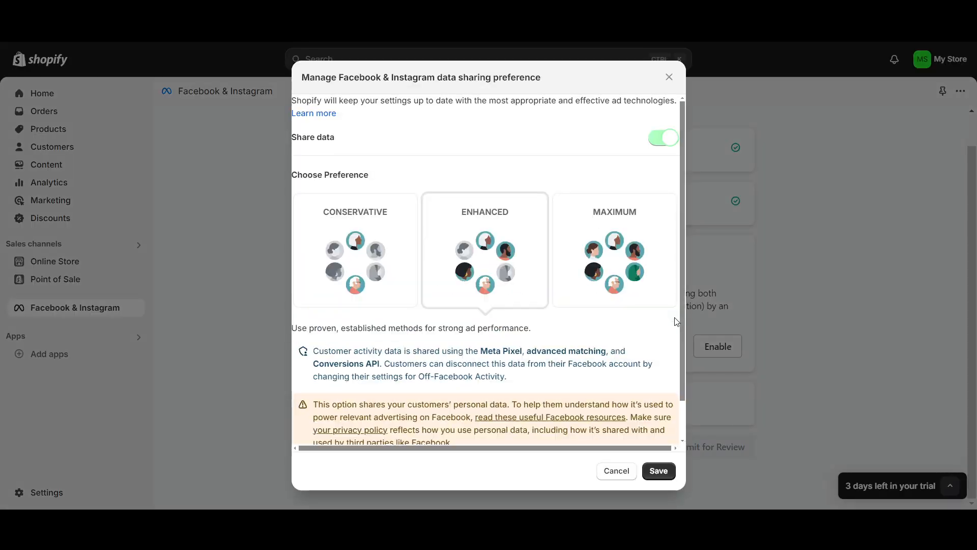
# Step: Set the Facebook & Instagram data sharing preference to Maximum, review its details, and save it
pyautogui.click(627, 247)
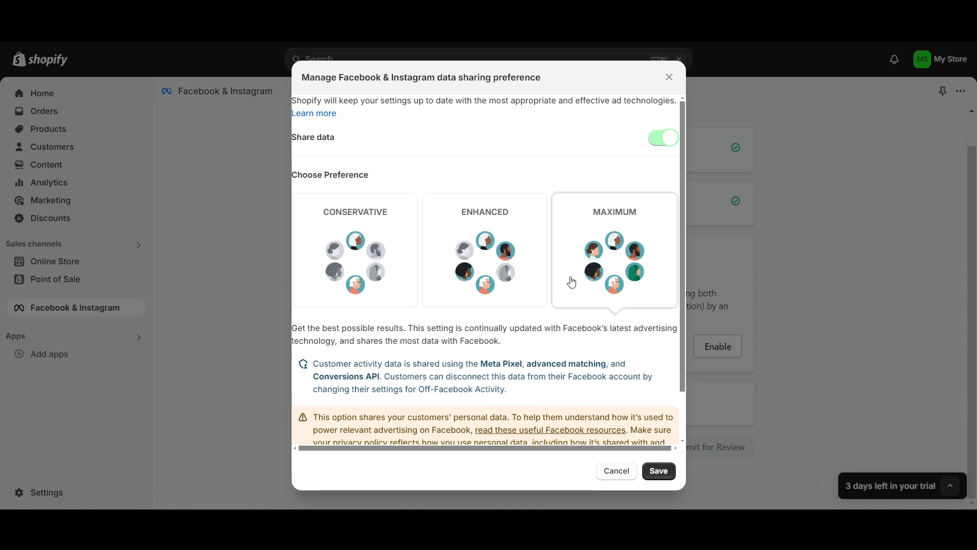
pyautogui.scroll(-1, 570, 311)
pyautogui.scroll(1, 570, 314)
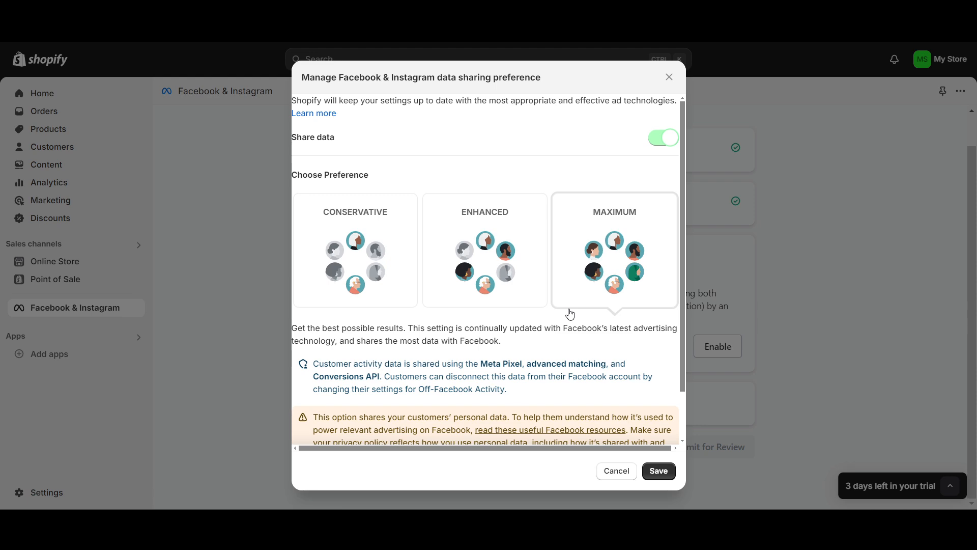
pyautogui.scroll(-1, 570, 314)
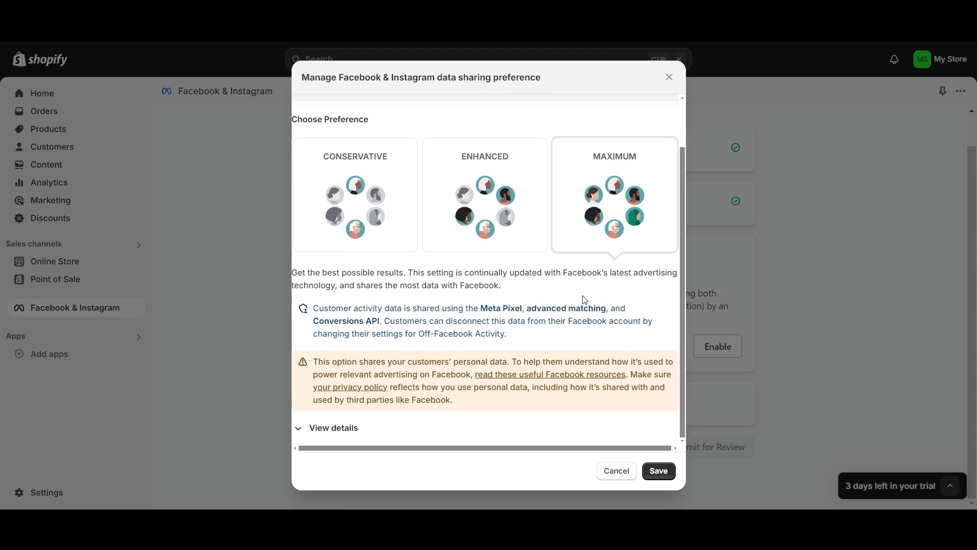
pyautogui.click(331, 436)
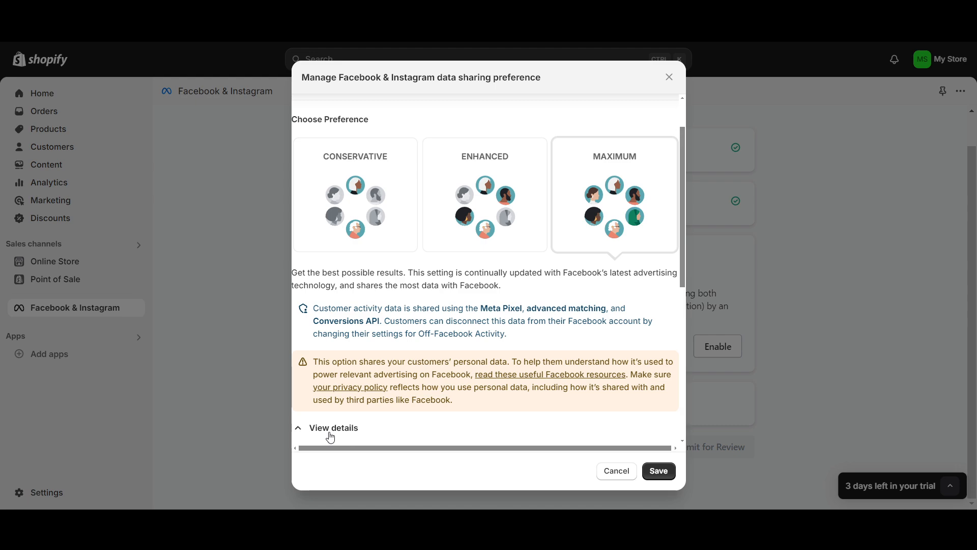
pyautogui.scroll(-6, 330, 437)
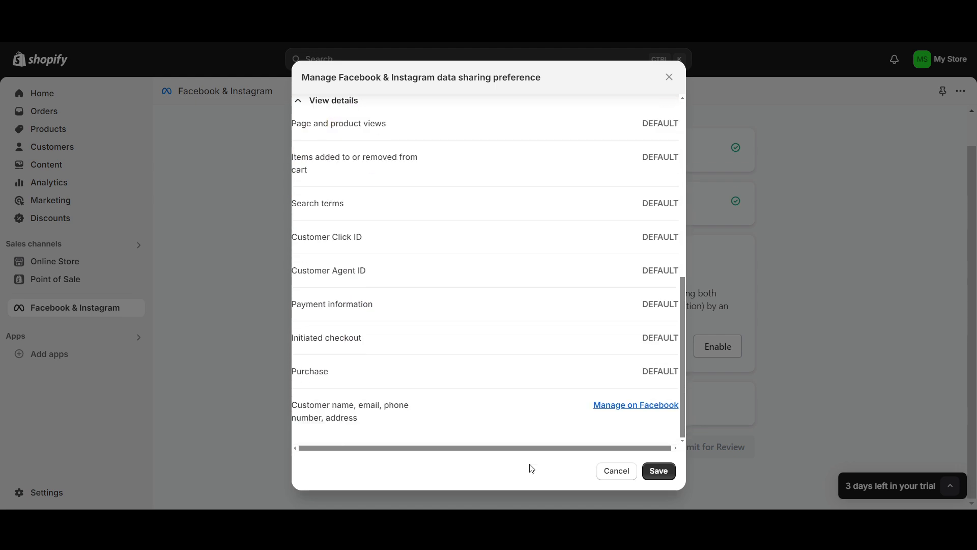
pyautogui.click(663, 472)
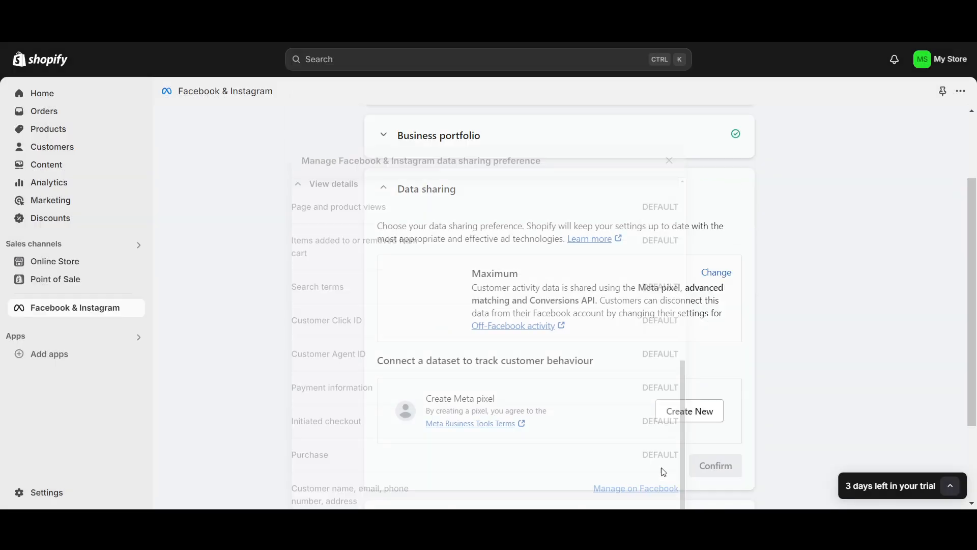
# Step: Review the Data sharing section, including the option to create a Meta pixel, and the remaining setup sections
pyautogui.scroll(2, 543, 341)
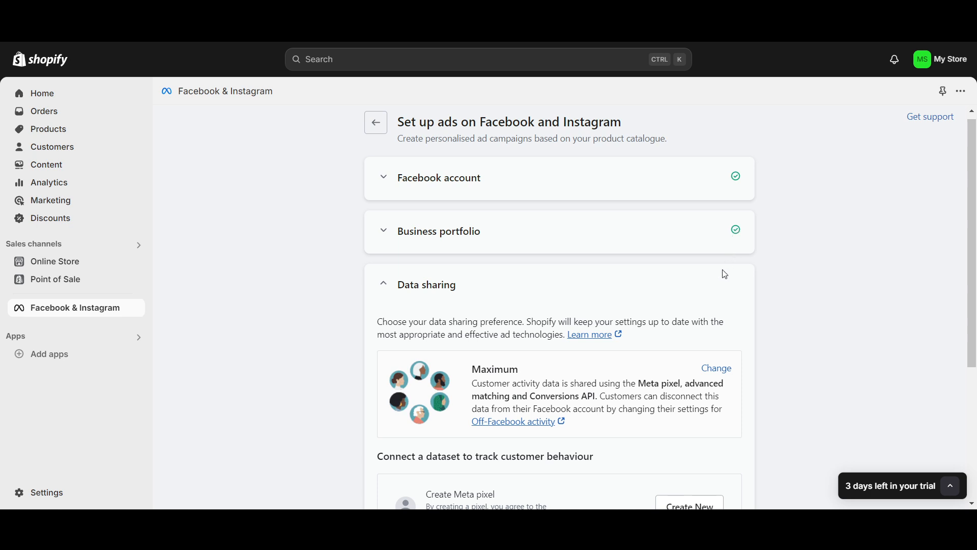
pyautogui.scroll(-2, 709, 356)
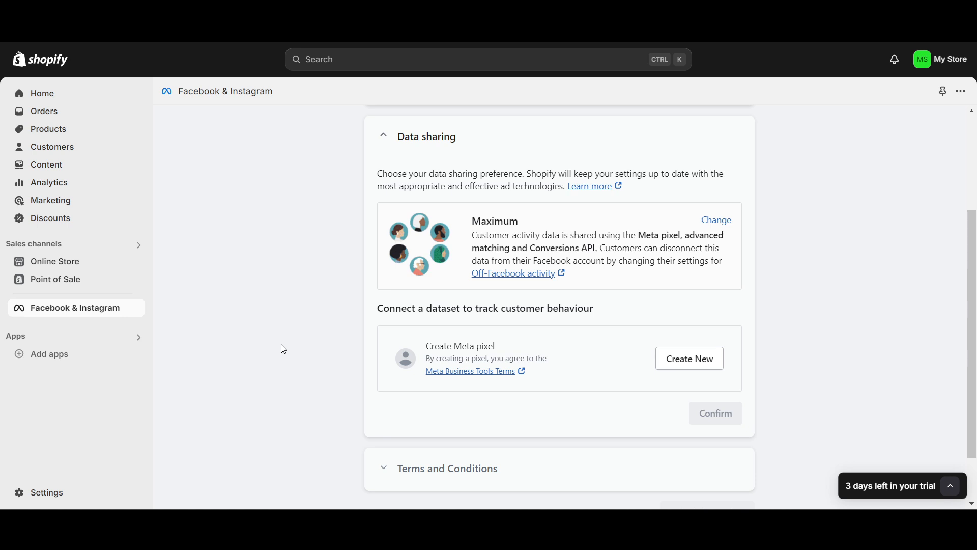
pyautogui.scroll(-1, 285, 348)
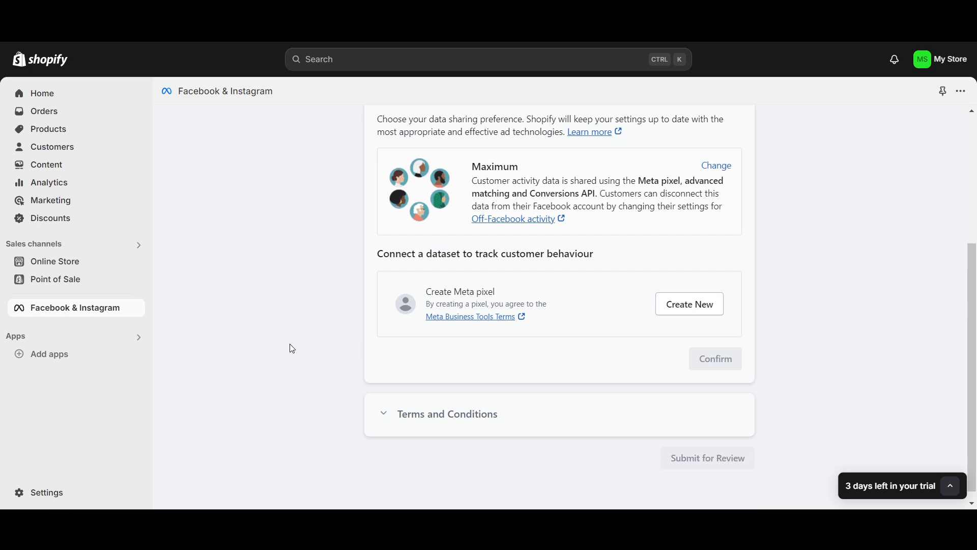
# Step: Create a new Meta pixel as the dataset for tracking customer behaviour and confirm the Data sharing section
pyautogui.click(691, 308)
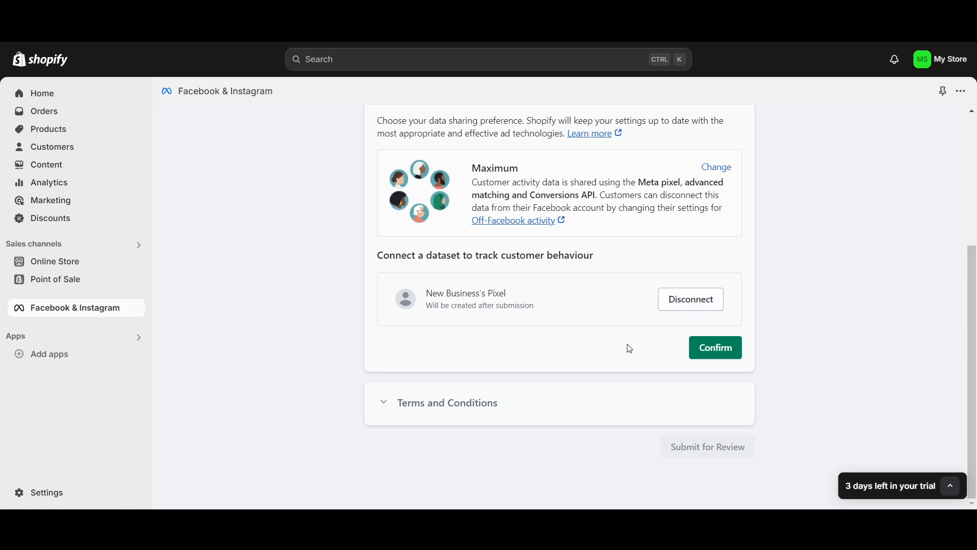
pyautogui.click(720, 349)
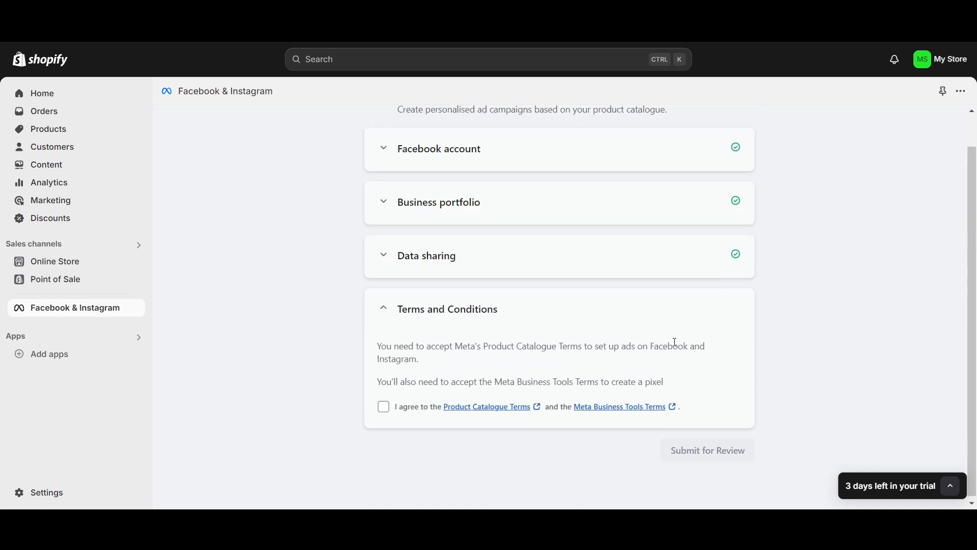
# Step: Agree to the Product Catalogue Terms and Meta Business Tools Terms, and submit the ads setup for review
pyautogui.click(384, 407)
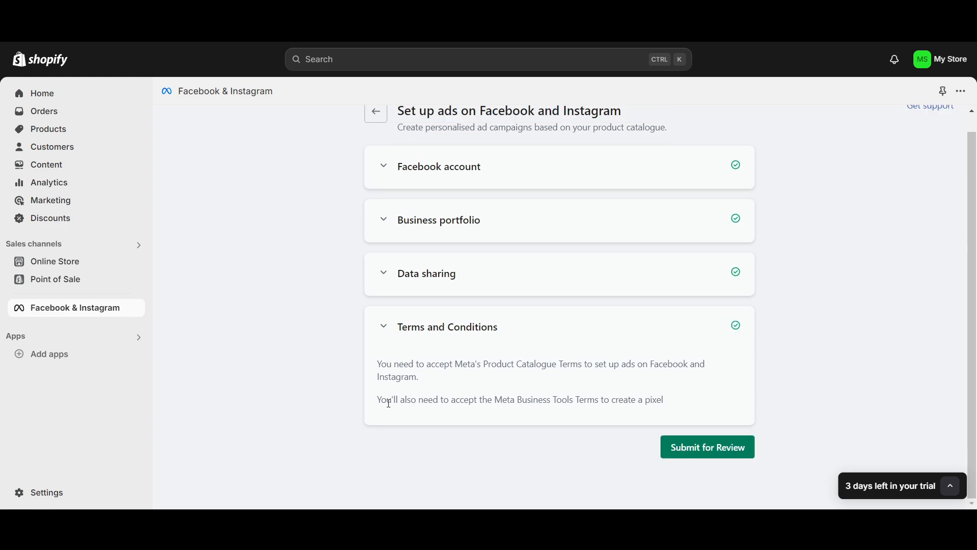
pyautogui.click(703, 389)
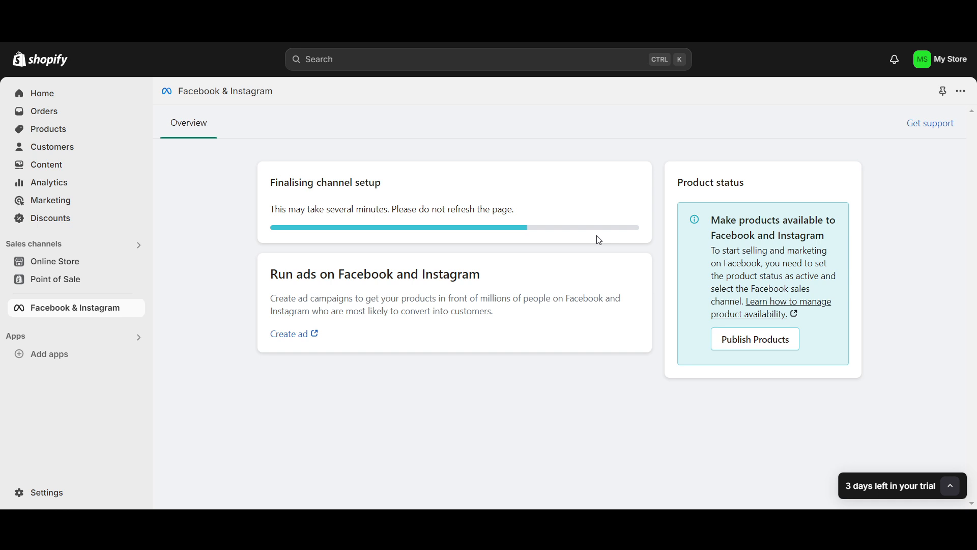
pyautogui.press('XF86AudioMicMute')
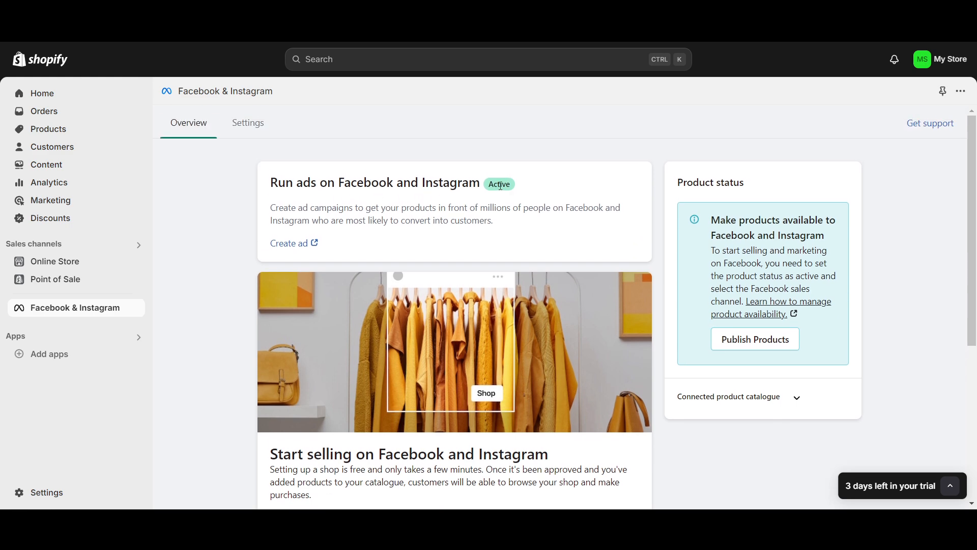
# Step: Review the Facebook & Instagram channel's data sharing, dataset, catalogue and terms settings, and return to its overview
pyautogui.click(258, 125)
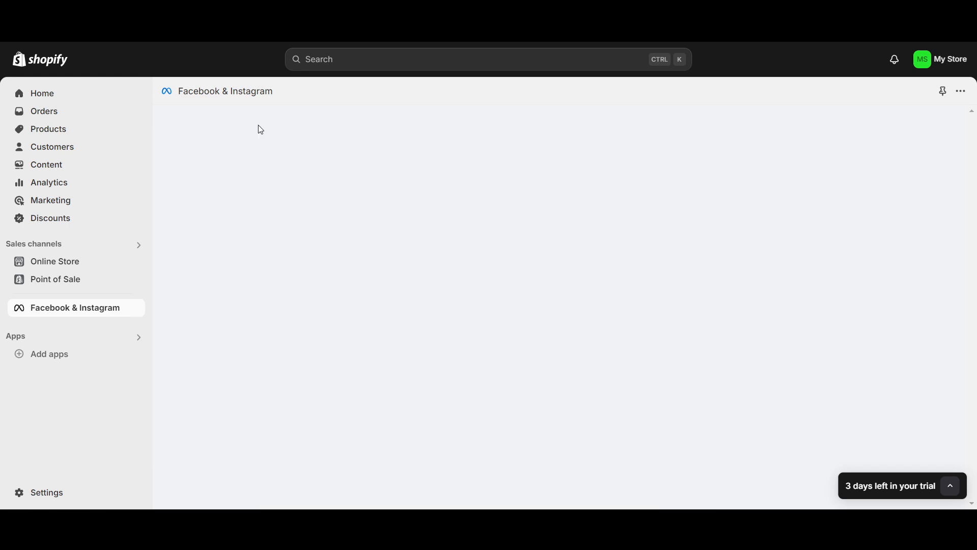
pyautogui.scroll(-3, 567, 295)
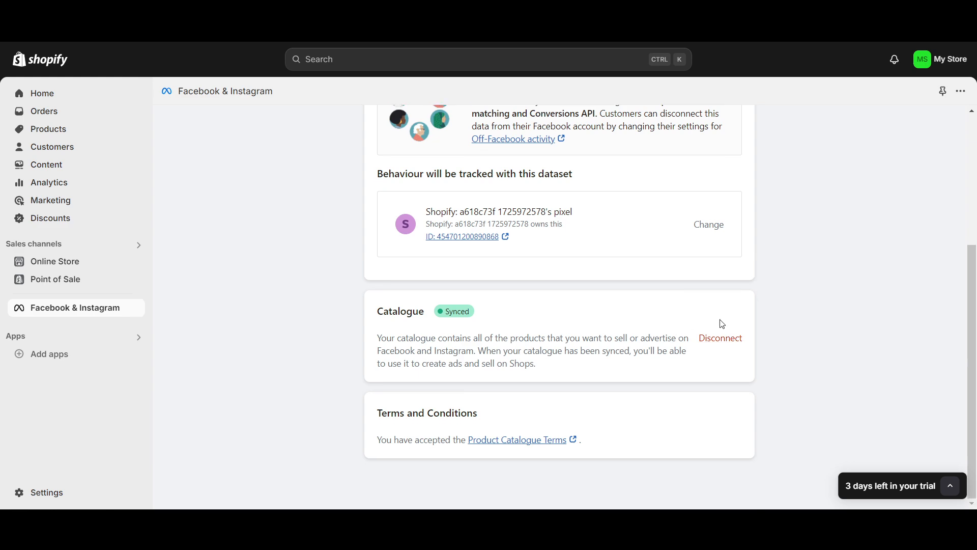
pyautogui.scroll(1, 654, 328)
pyautogui.scroll(3, 654, 327)
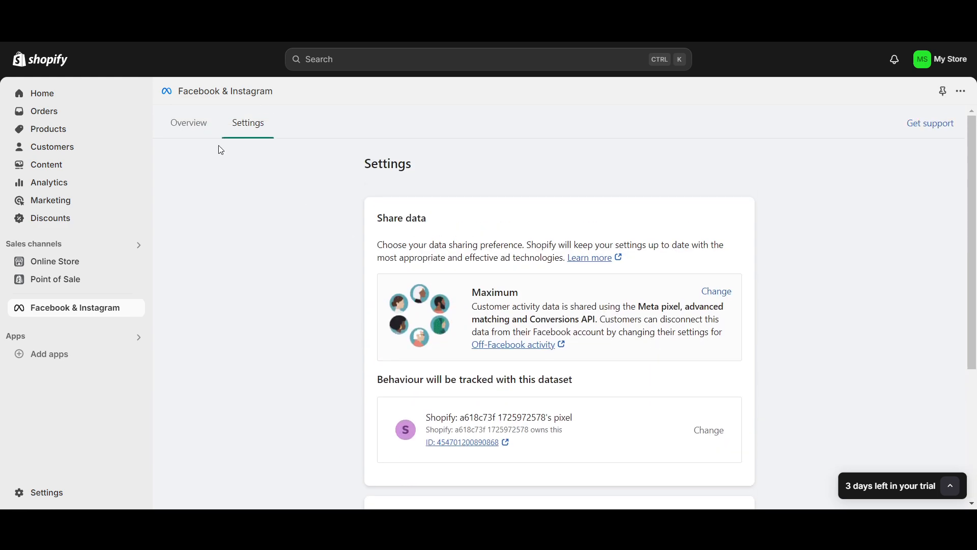
pyautogui.click(186, 128)
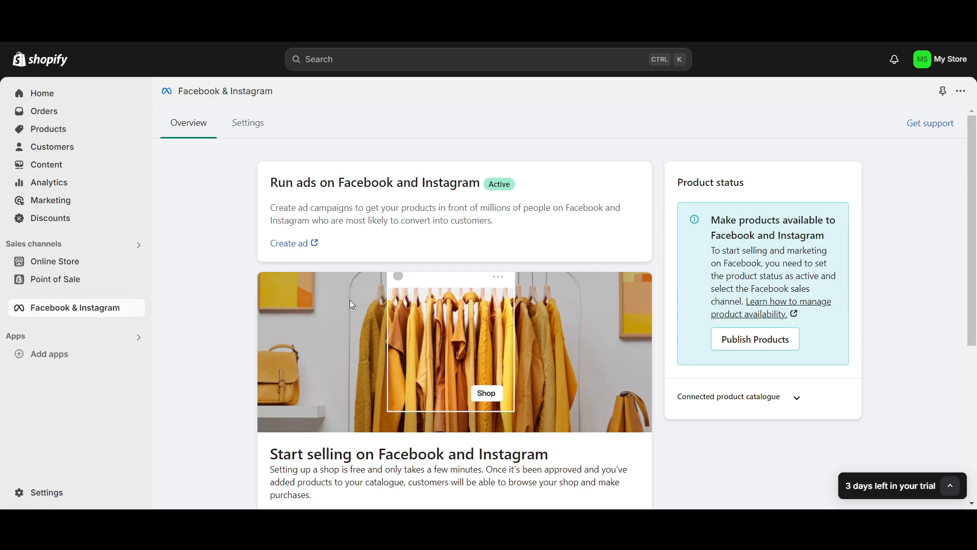
# Step: Open ad creation in Meta Ads Manager from the Run ads on Facebook and Instagram card, and return to the Shopify overview
pyautogui.click(296, 244)
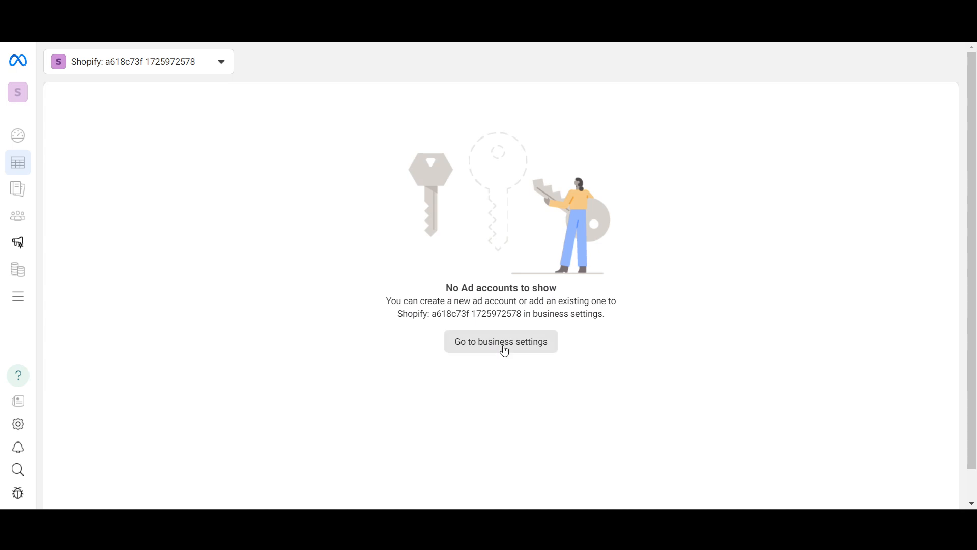
pyautogui.click(206, 71)
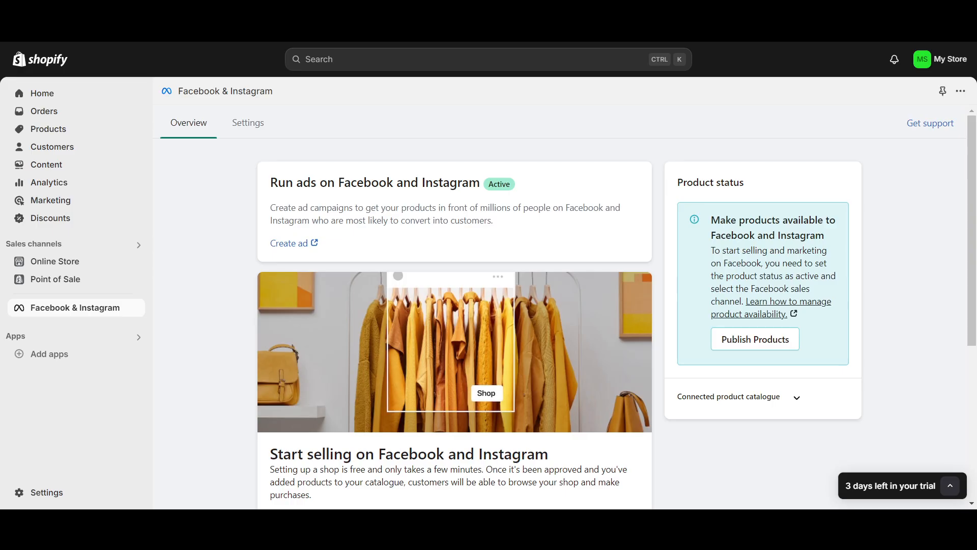